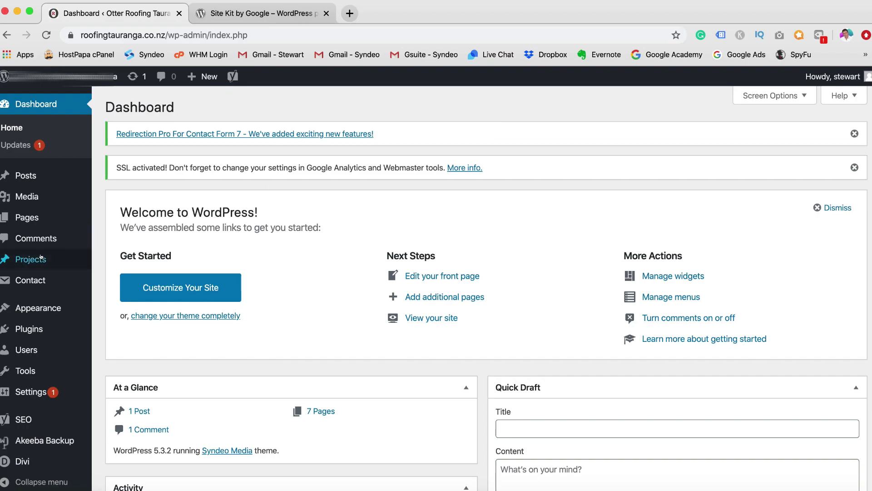
# - Go to Plugins > Add New and search the plugin directory for 'google site kit'
pyautogui.scroll(-2, 27, 259)
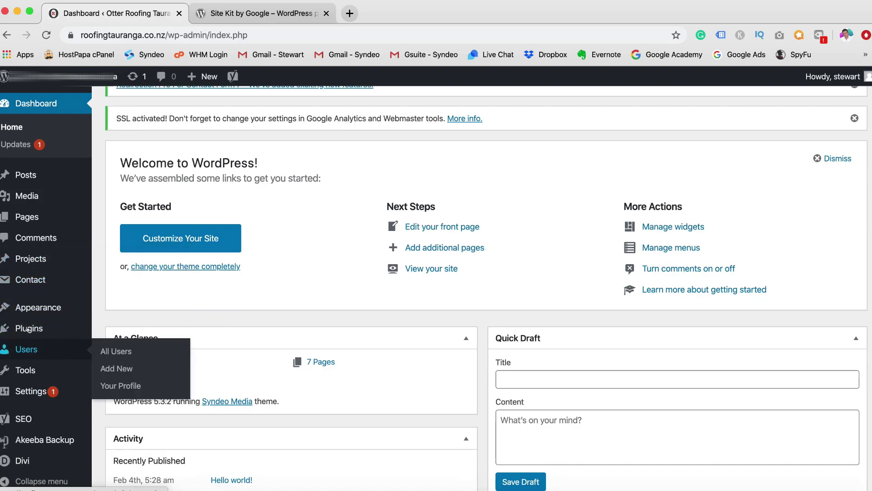
pyautogui.moveTo(28, 328)
pyautogui.click(104, 349)
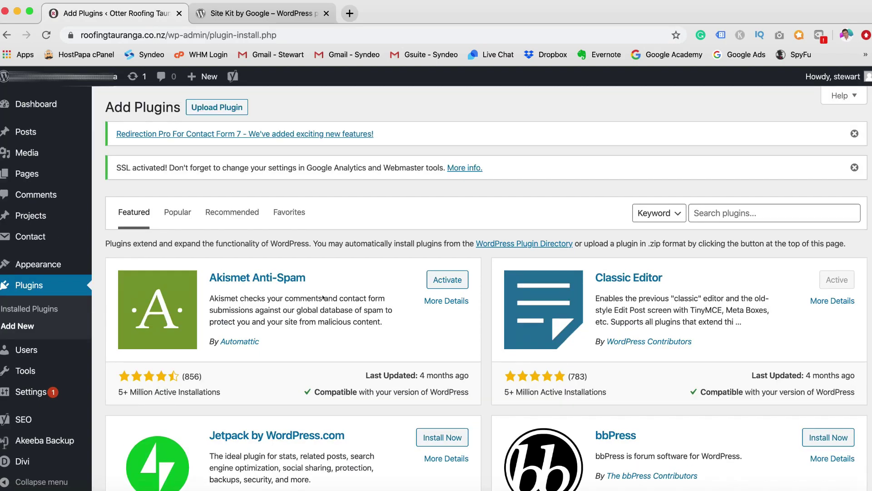
pyautogui.click(259, 13)
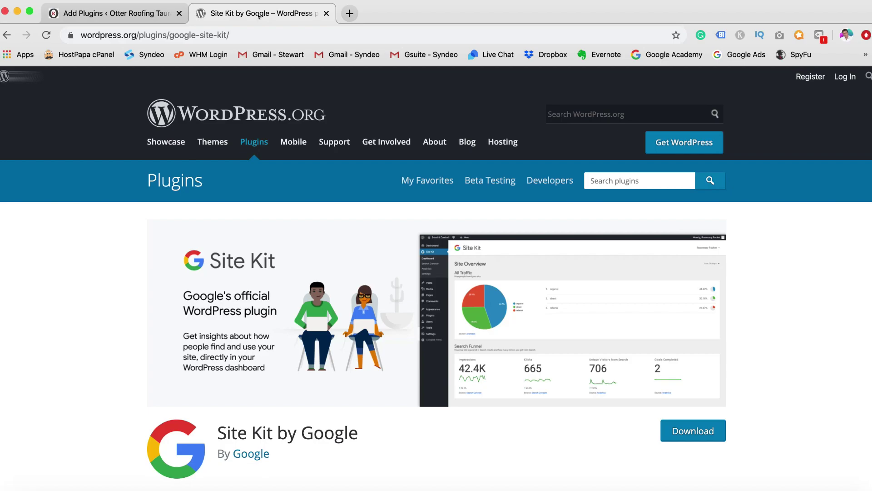
pyautogui.click(113, 13)
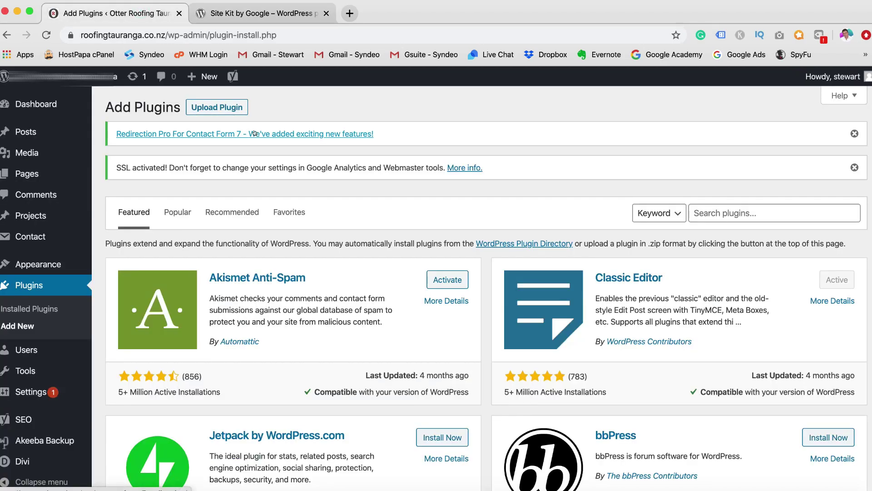
pyautogui.click(720, 211)
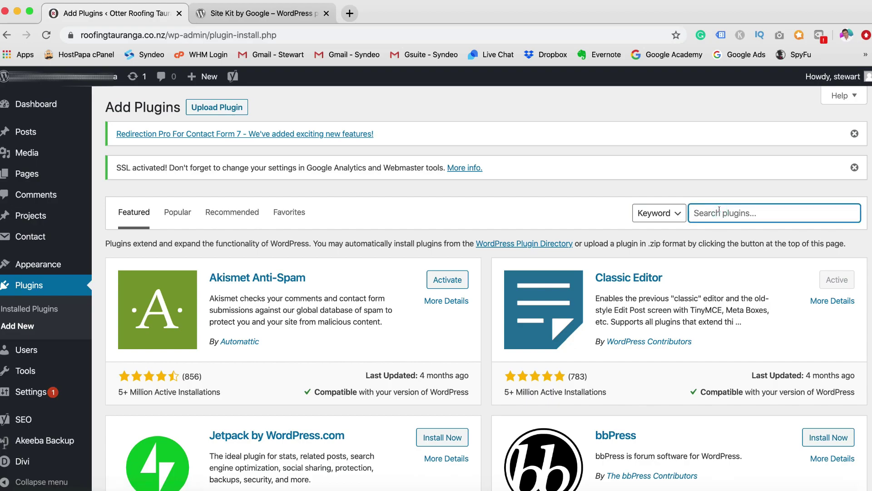
pyautogui.write('google site kit')
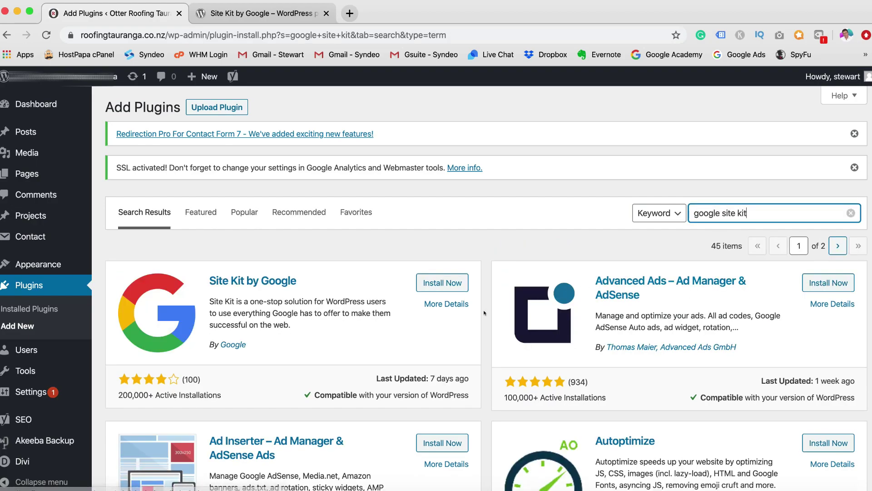
pyautogui.scroll(-1, 484, 313)
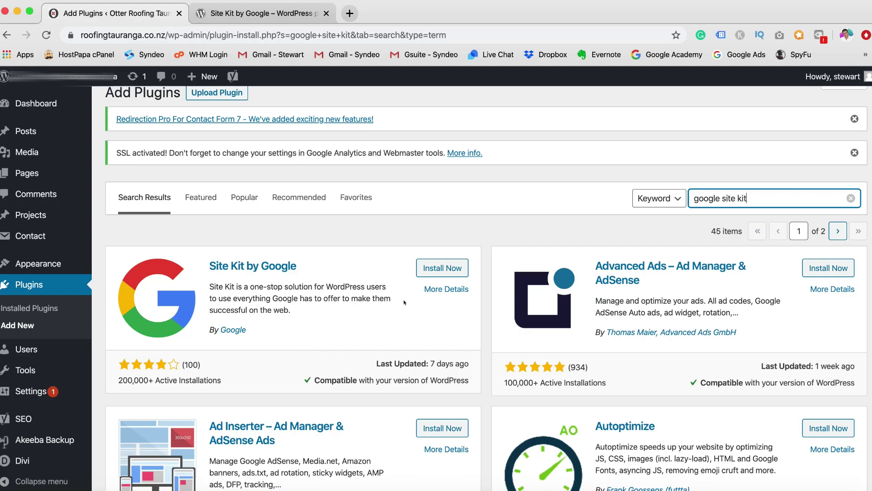
pyautogui.click(442, 268)
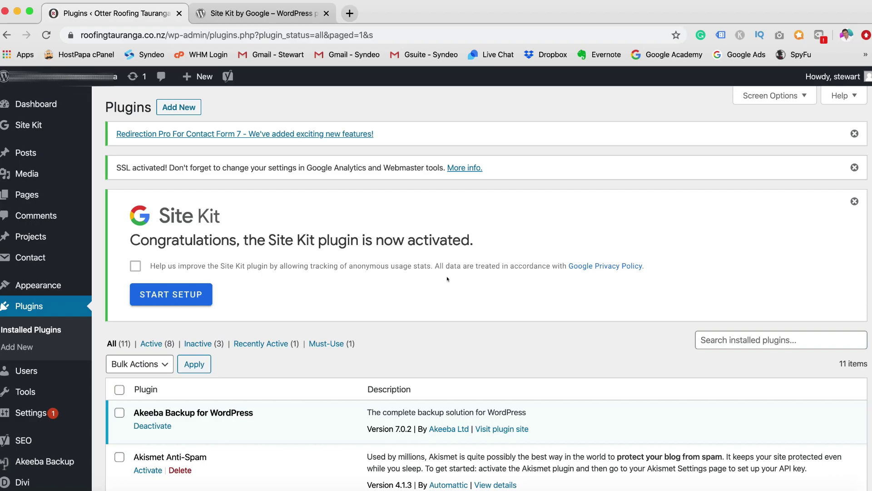
# - Start Site Kit setup, sign in with the Google account, and allow the Search Console and site-list permissions
pyautogui.click(196, 294)
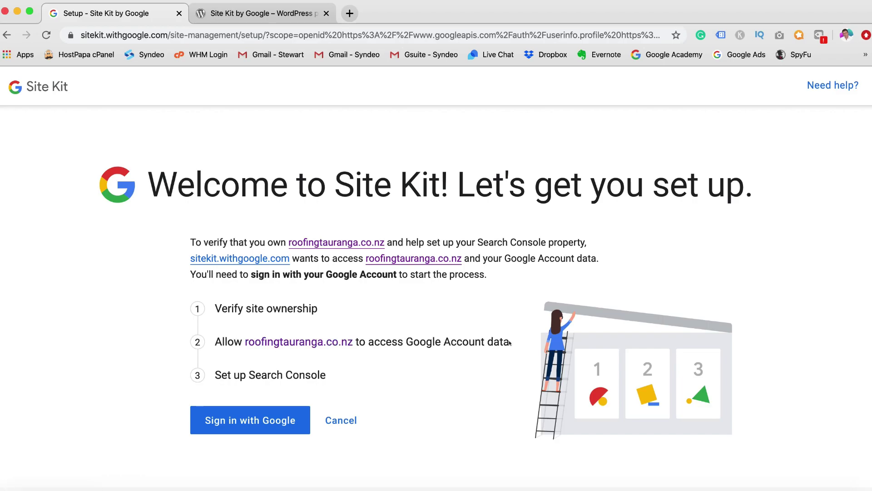
pyautogui.click(232, 418)
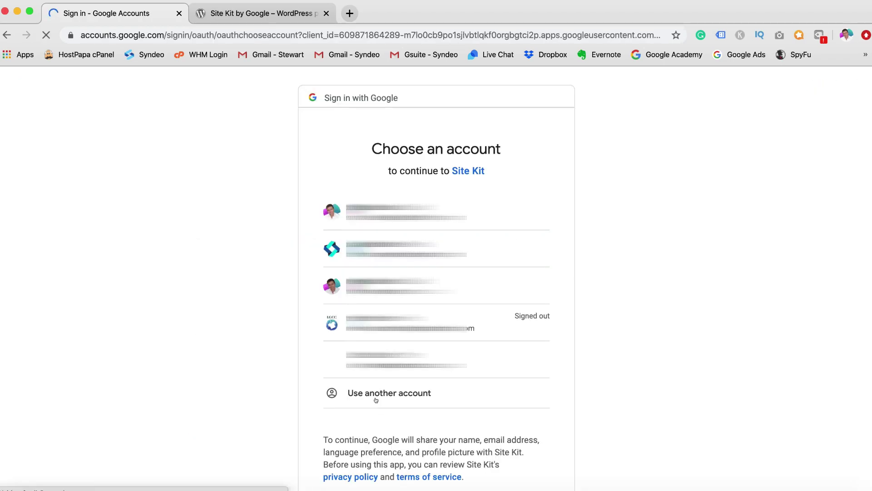
pyautogui.click(409, 249)
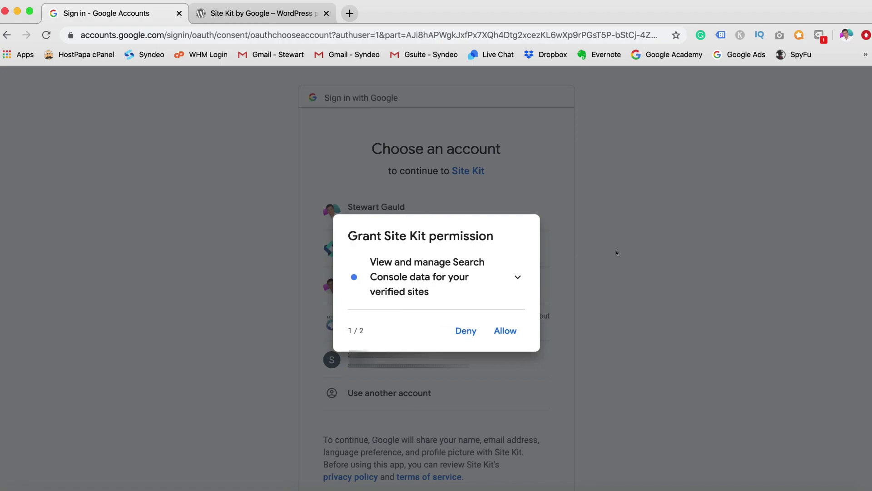
pyautogui.click(504, 332)
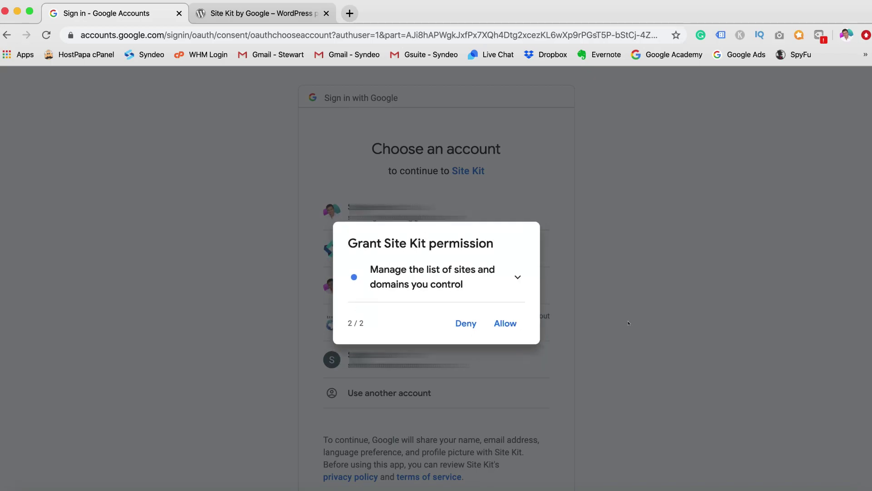
pyautogui.click(505, 323)
pyautogui.click(532, 420)
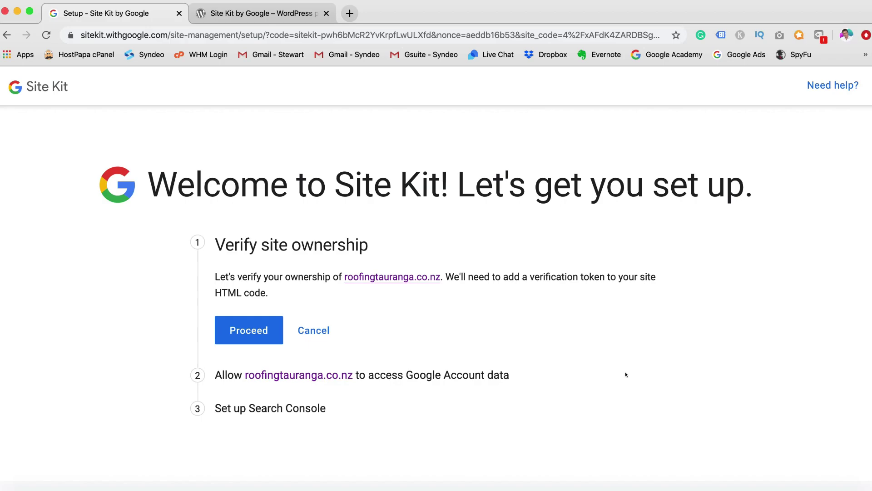
# - Verify site ownership and allow the site to access Google Account data
pyautogui.scroll(-1, 626, 375)
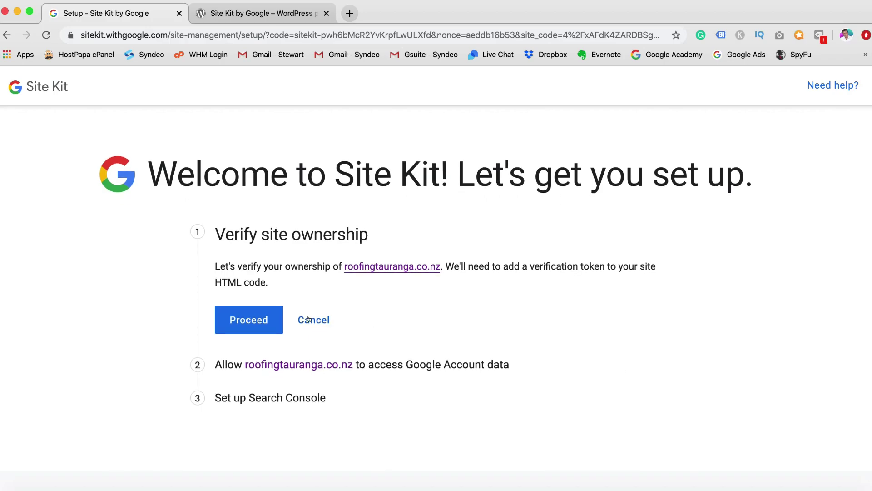
pyautogui.click(268, 318)
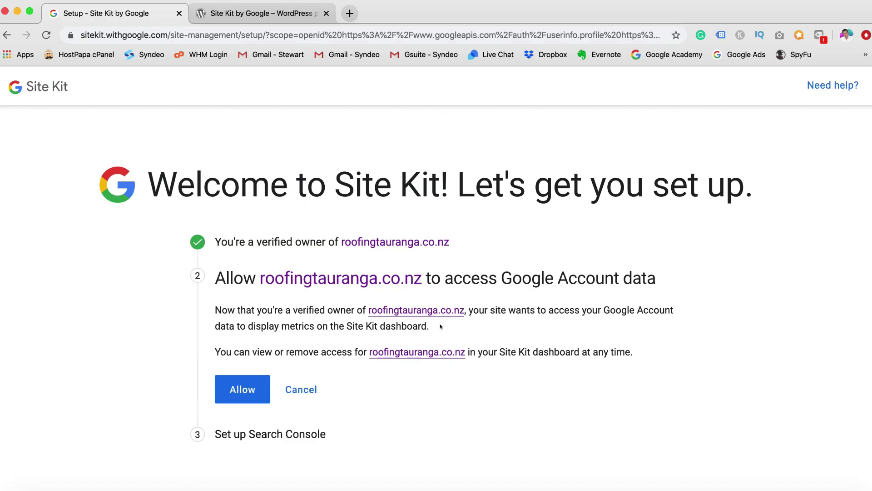
pyautogui.click(250, 383)
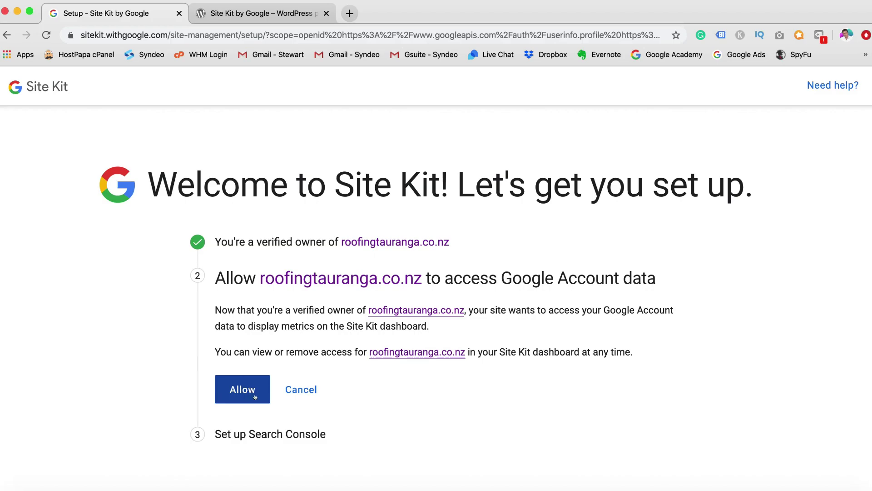
pyautogui.click(256, 397)
pyautogui.click(263, 390)
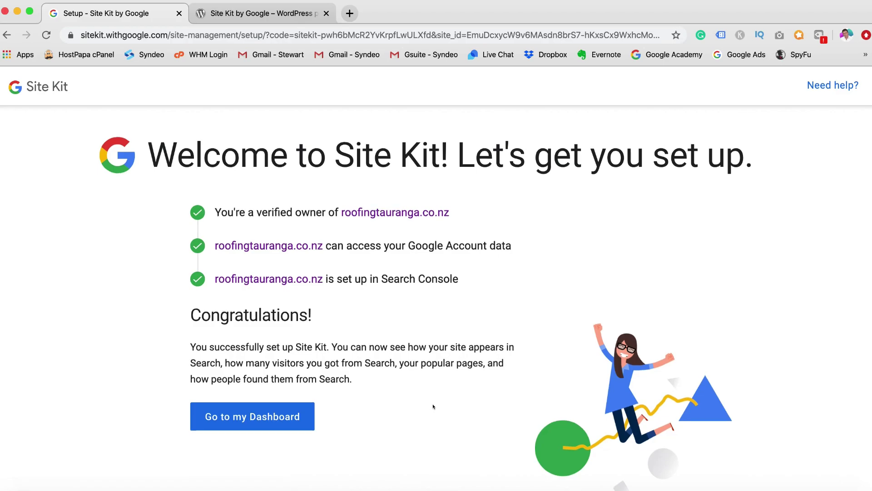
# - Go to the Site Kit dashboard, where Search Console shows as connected
pyautogui.click(288, 392)
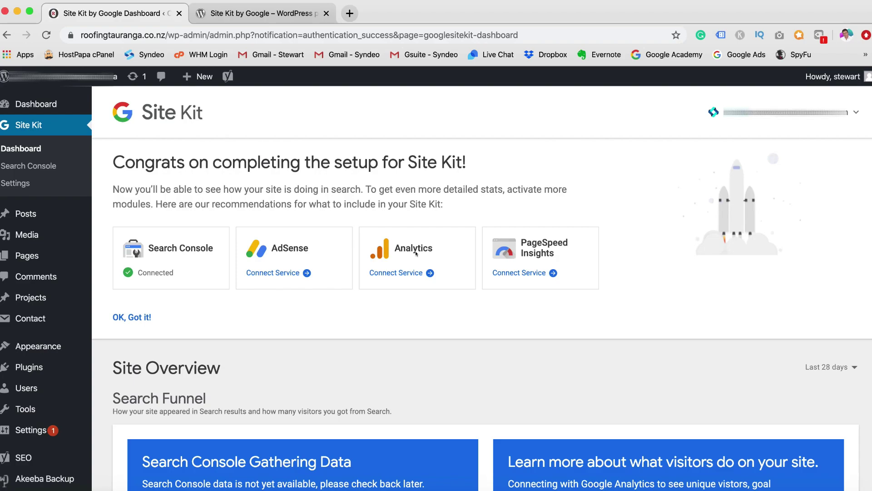
# - Connect the Analytics service and allow each of the four Google Analytics permissions
pyautogui.click(400, 272)
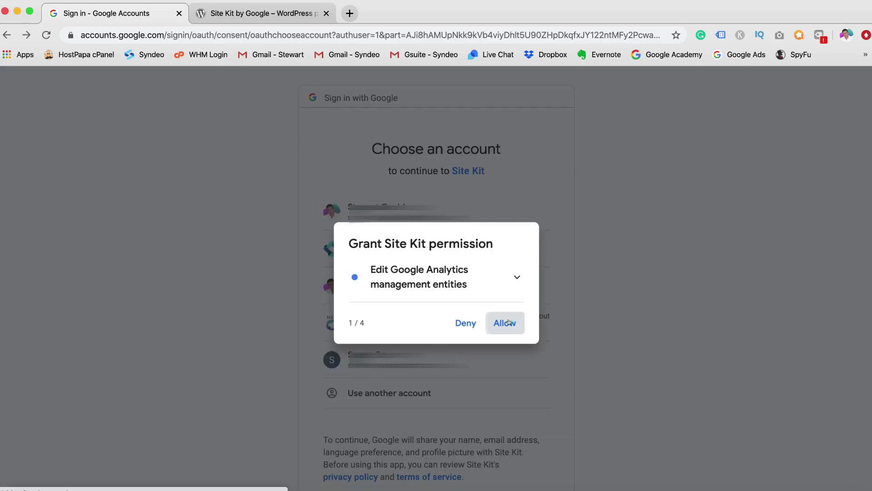
pyautogui.click(510, 325)
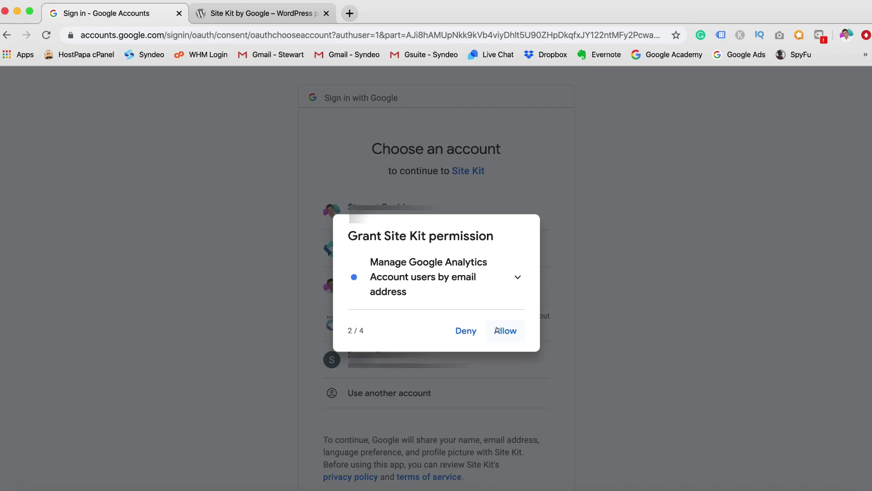
pyautogui.click(502, 327)
pyautogui.click(504, 327)
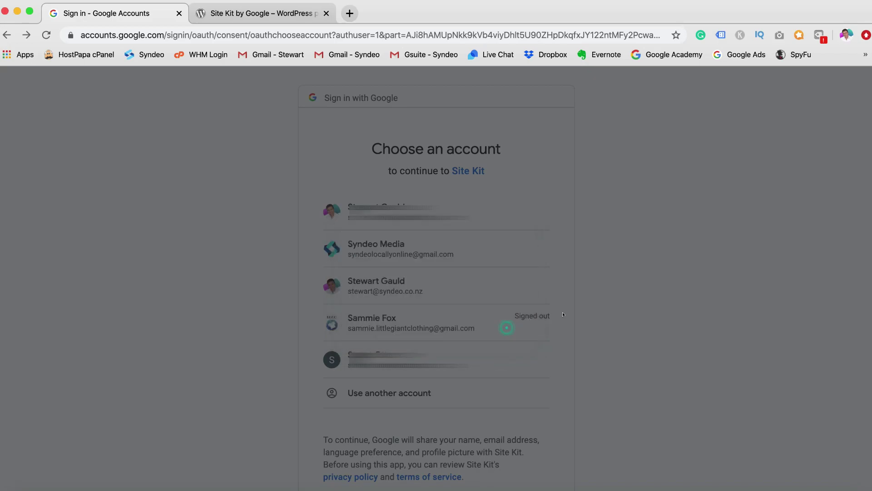
pyautogui.click(506, 323)
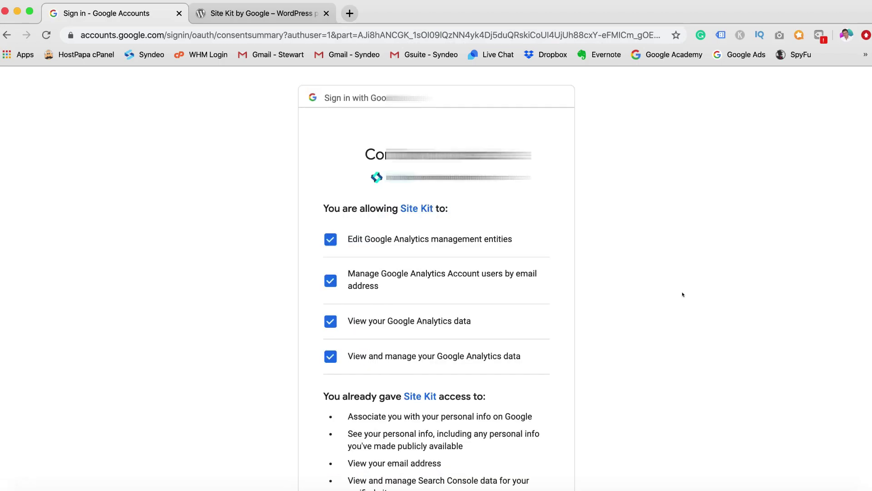
# - Review the consent summary and confirm all the Analytics permissions
pyautogui.scroll(-5, 682, 295)
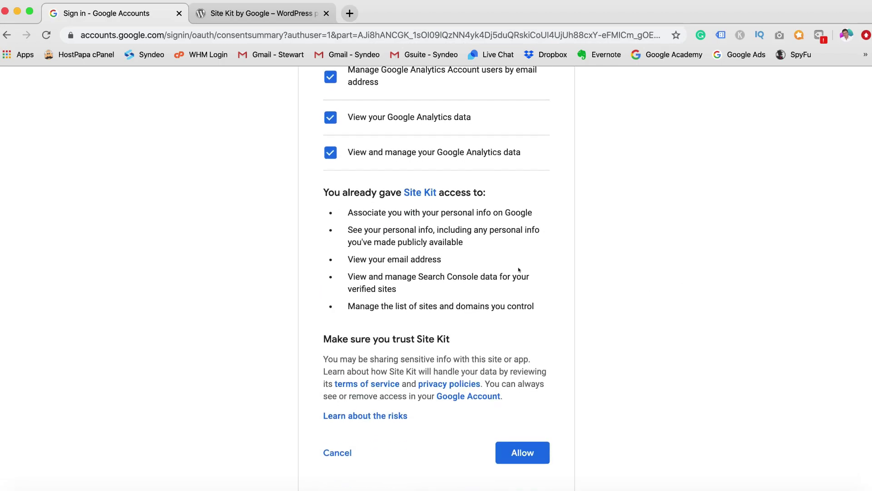
pyautogui.scroll(-1, 519, 270)
pyautogui.scroll(2, 500, 259)
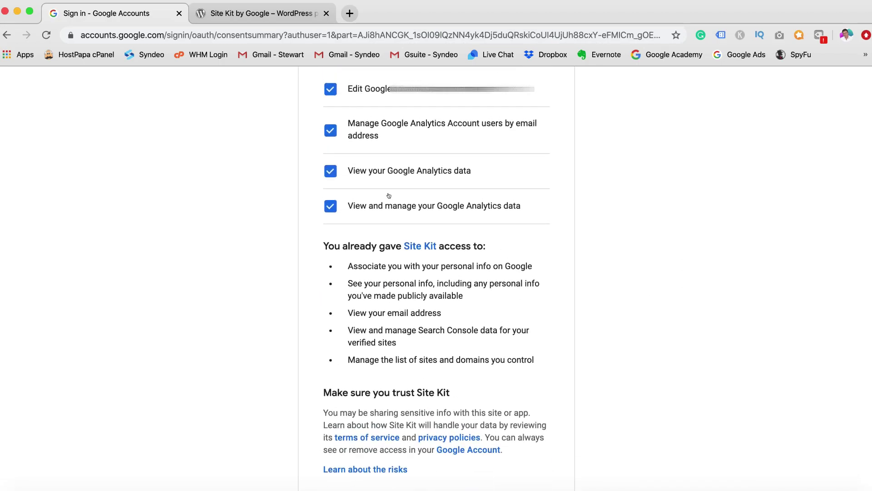
pyautogui.scroll(2, 389, 195)
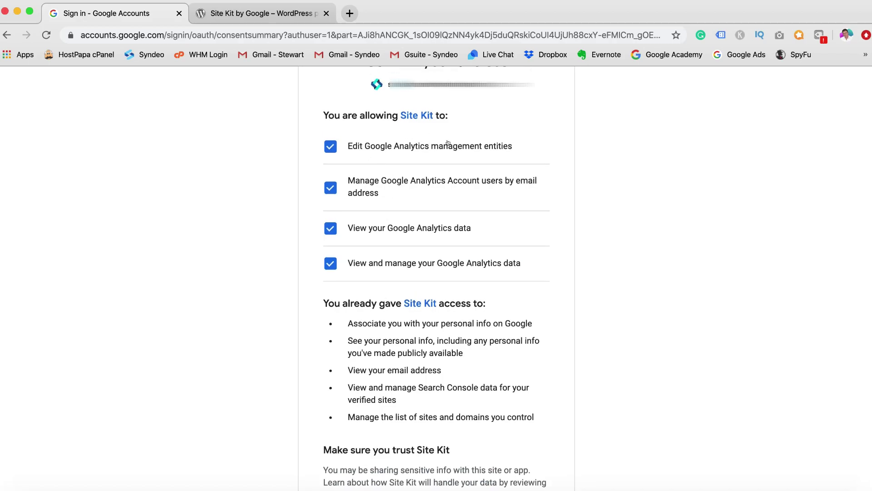
pyautogui.scroll(-4, 448, 143)
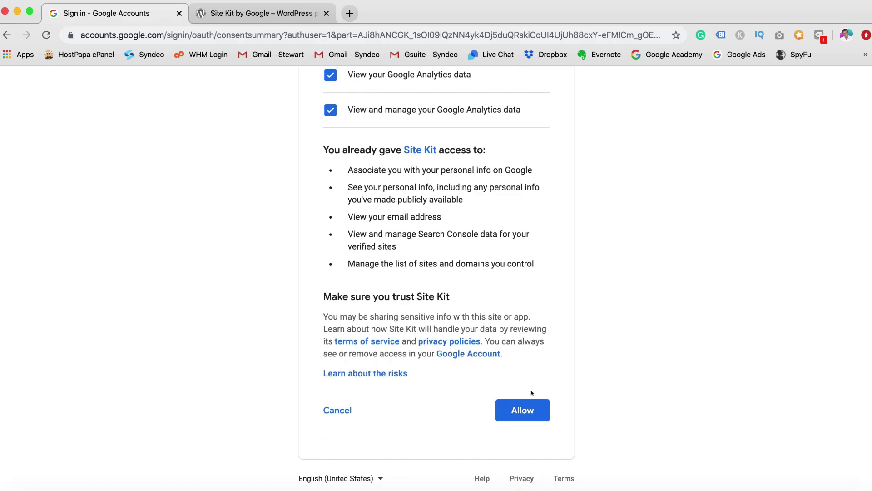
pyautogui.click(527, 409)
pyautogui.click(232, 278)
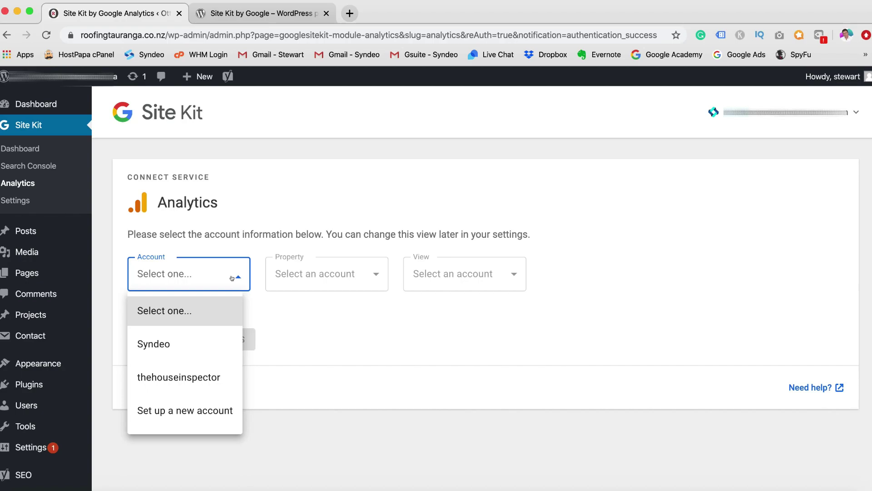
# - Choose 'Set up a new account' in the Analytics Account dropdown
pyautogui.click(209, 404)
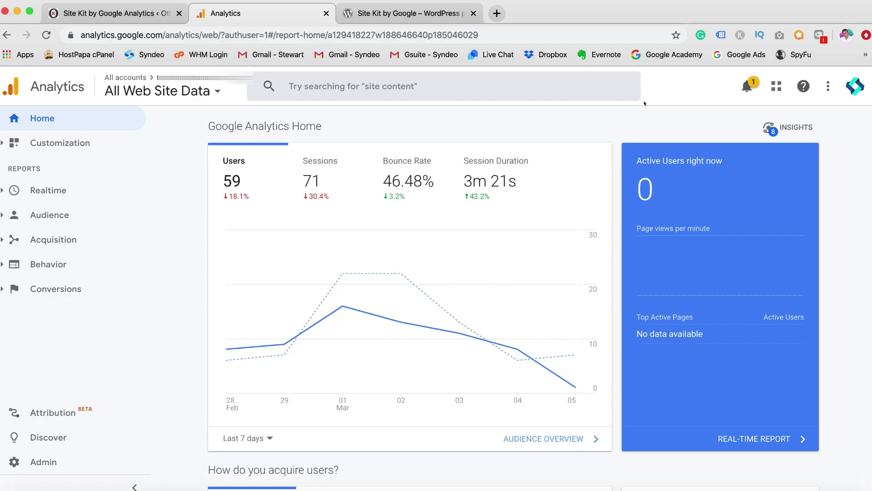
# - Open the Google Analytics Admin settings from the sidebar gear
pyautogui.click(43, 462)
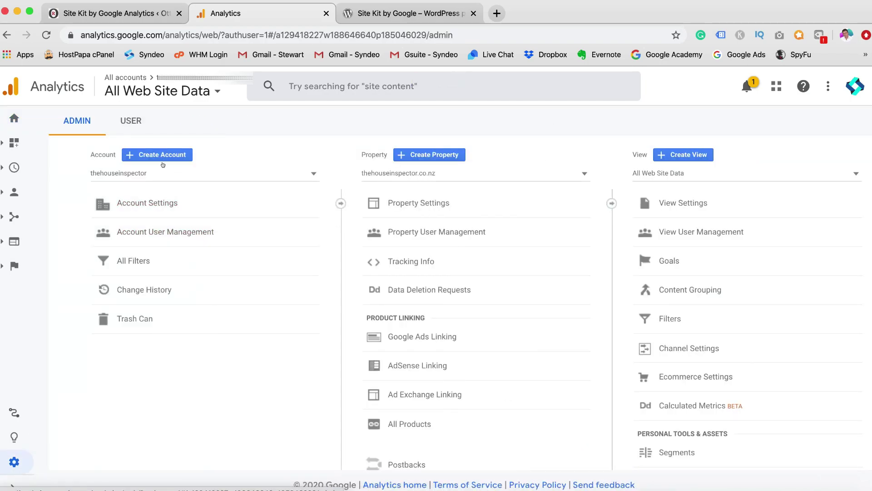
# - Create an Analytics account named 'Otter Roofing Tauranga', keeping all data-sharing options ticked
pyautogui.click(162, 155)
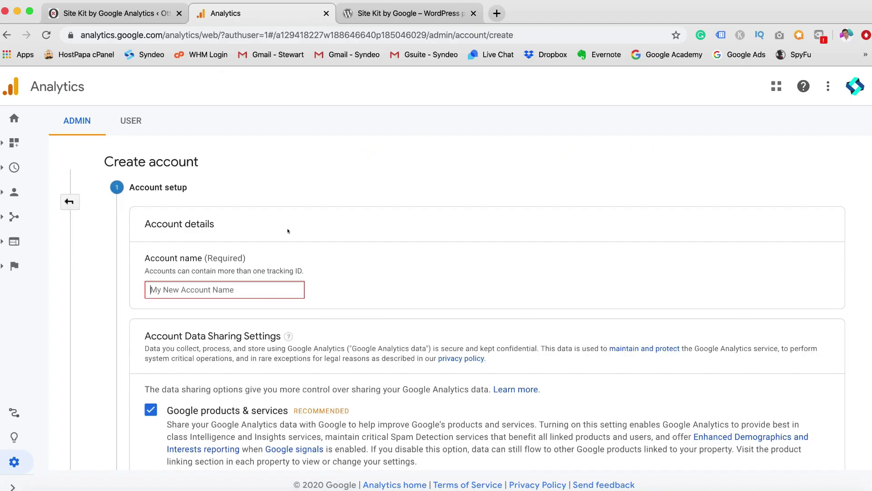
pyautogui.write('Otter Roofing Tauranga')
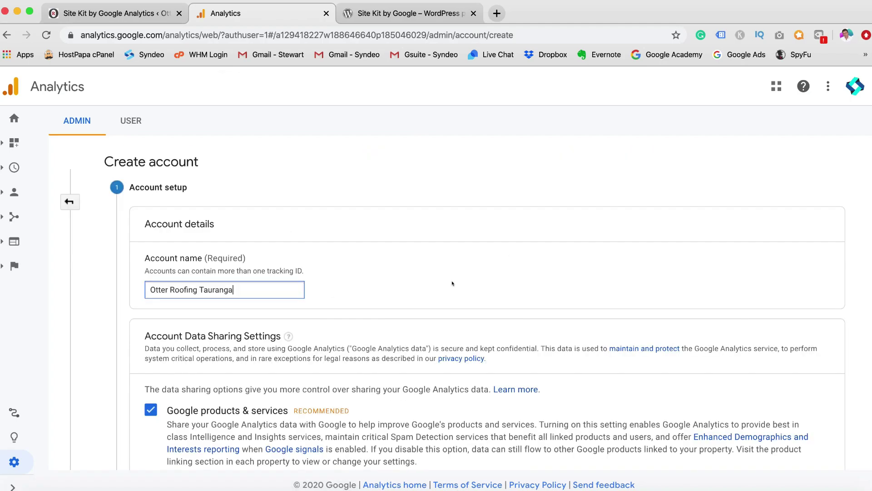
pyautogui.scroll(-2, 359, 293)
pyautogui.scroll(-5, 360, 294)
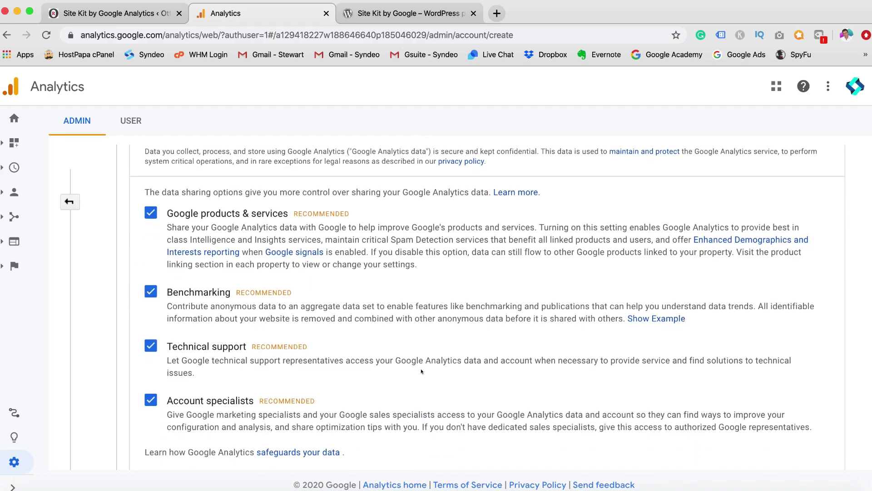
pyautogui.scroll(-3, 421, 371)
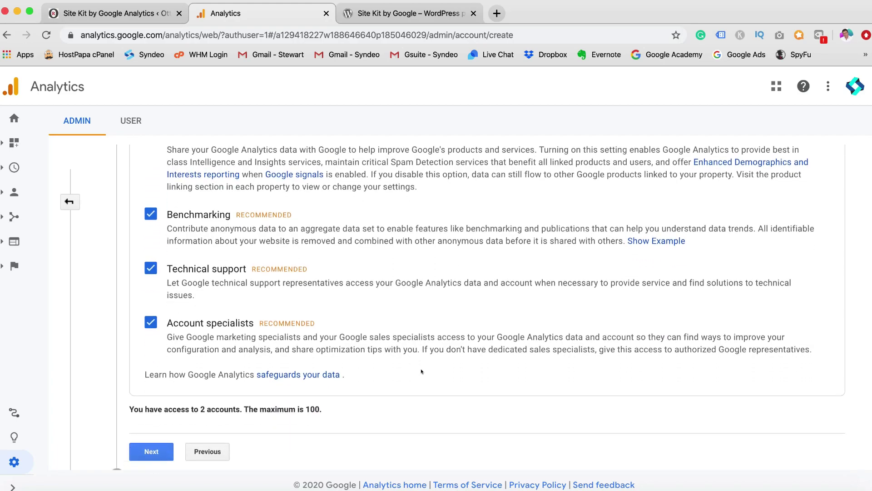
pyautogui.scroll(-2, 421, 371)
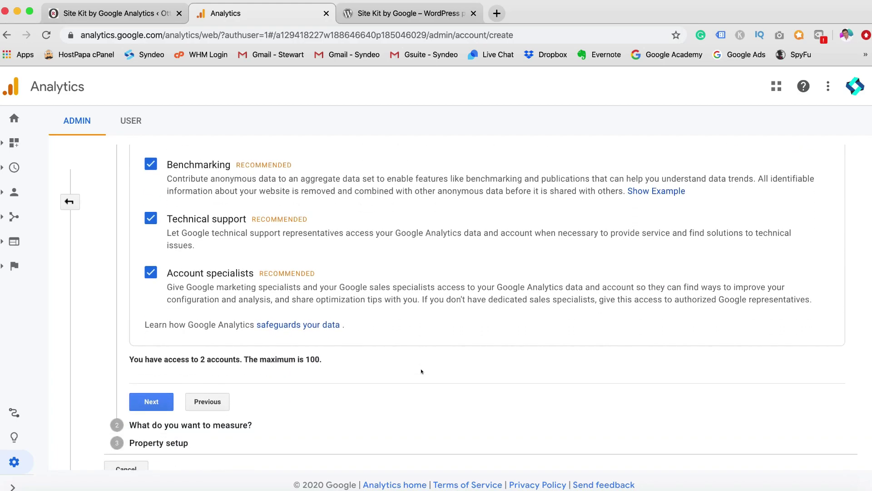
pyautogui.click(151, 402)
pyautogui.scroll(-1, 360, 409)
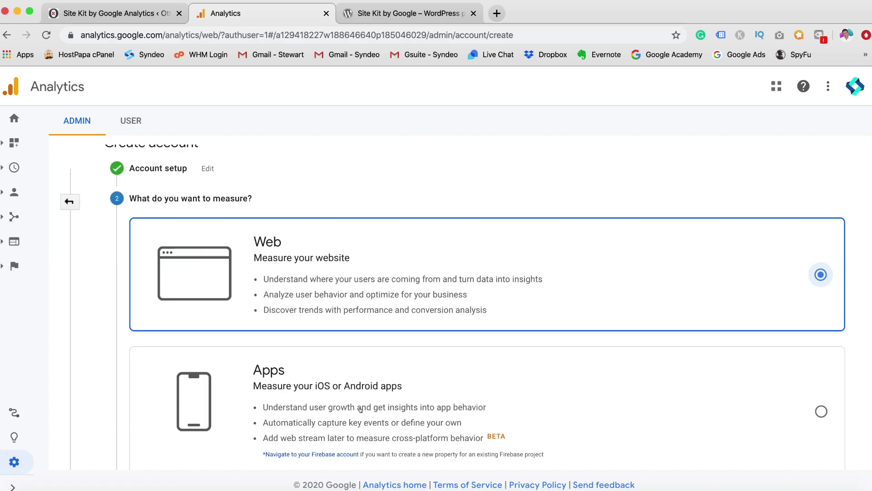
pyautogui.scroll(1, 360, 410)
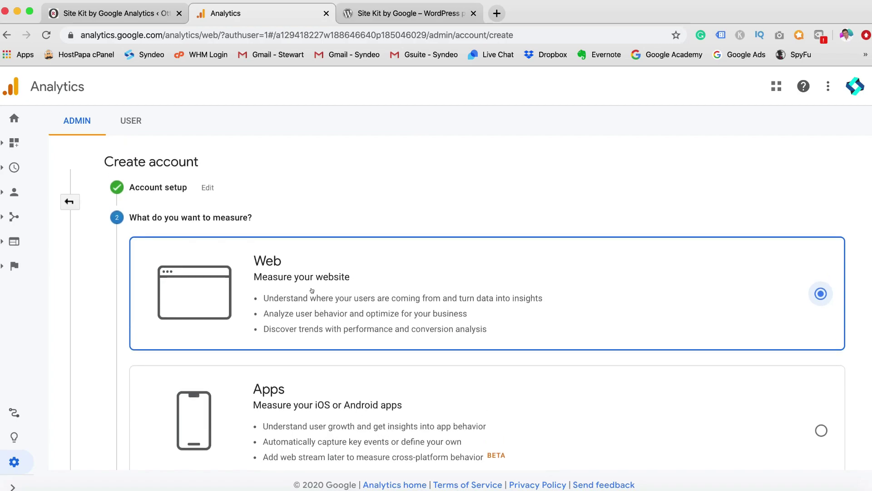
pyautogui.scroll(-6, 386, 302)
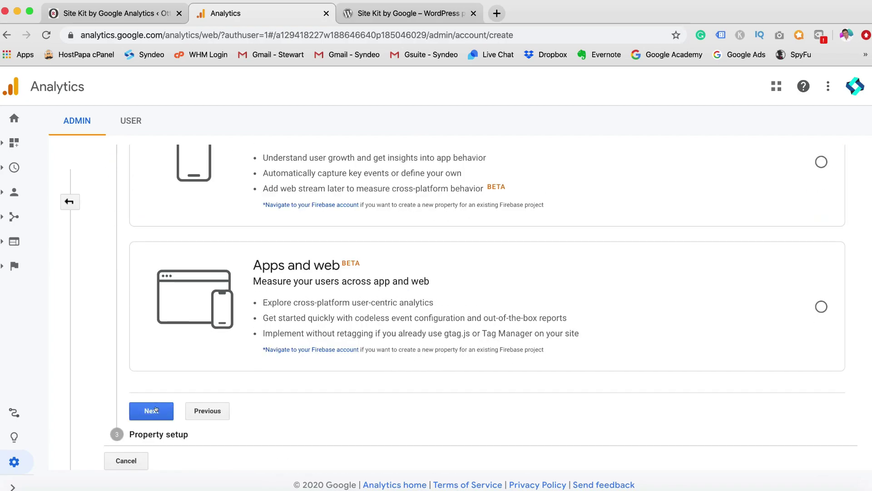
# - Measure Web, set the roofingtauranga.co.nz property's industry to Other, and create the property
pyautogui.click(156, 410)
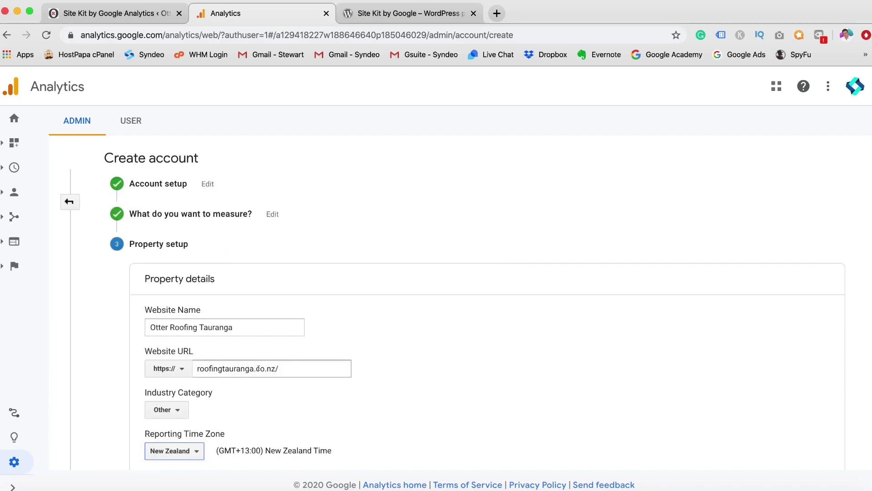
pyautogui.click(176, 410)
pyautogui.click(178, 389)
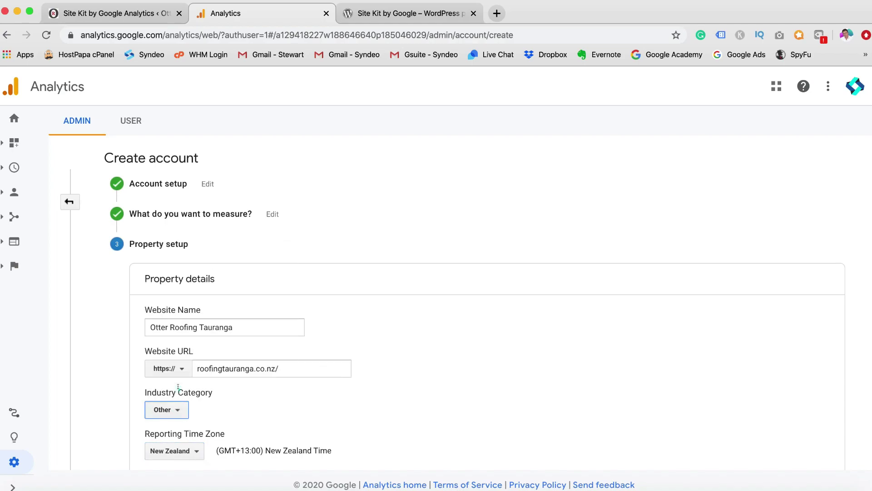
pyautogui.scroll(-3, 250, 425)
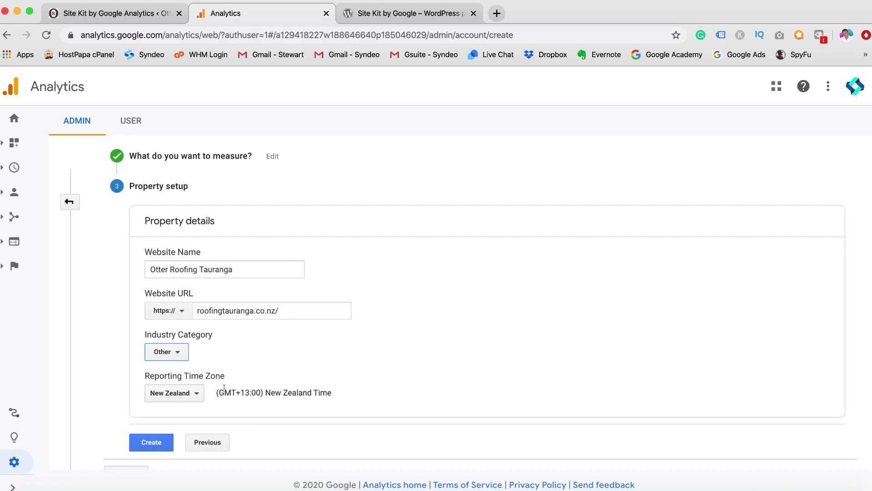
pyautogui.scroll(-1, 224, 387)
pyautogui.click(155, 430)
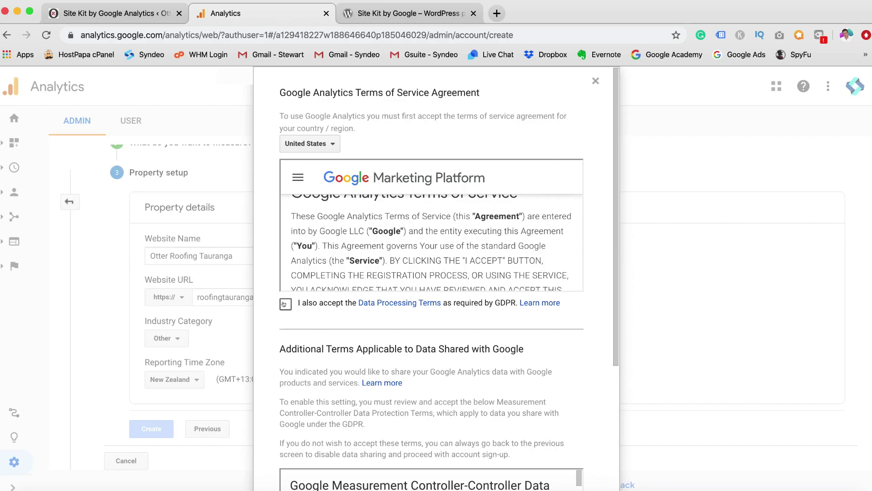
# - Accept the GDPR and controller data protection terms with country set to New Zealand
pyautogui.click(285, 304)
pyautogui.click(324, 145)
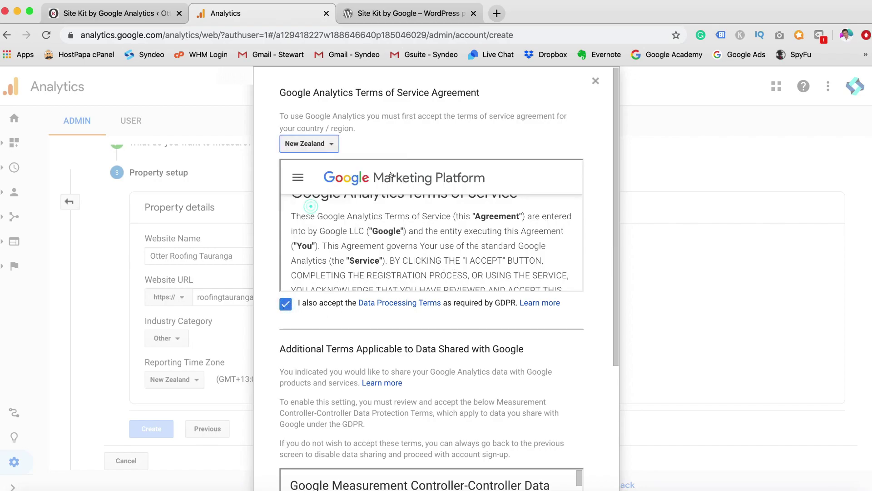
pyautogui.scroll(-5, 434, 152)
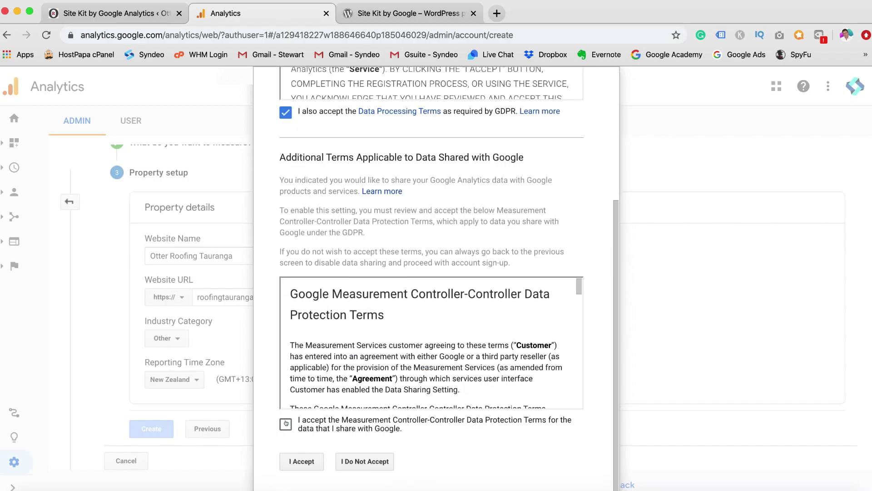
pyautogui.click(286, 423)
pyautogui.click(300, 461)
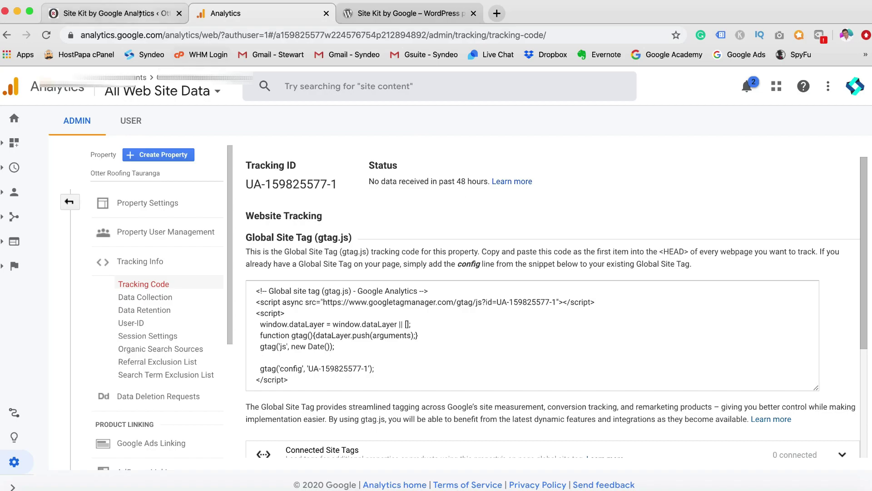
# - Back in Site Kit, re-fetch the Analytics accounts, pick Otter Roofing Tauranga, and configure Analytics
pyautogui.click(114, 13)
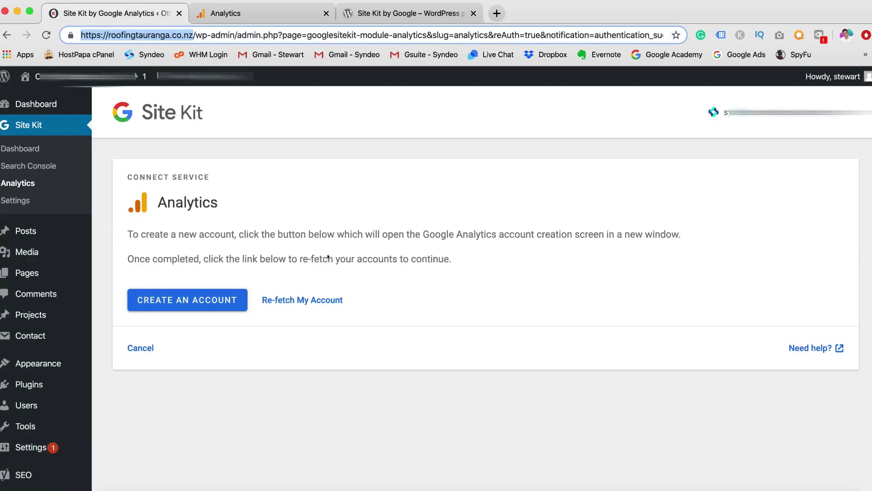
pyautogui.click(304, 298)
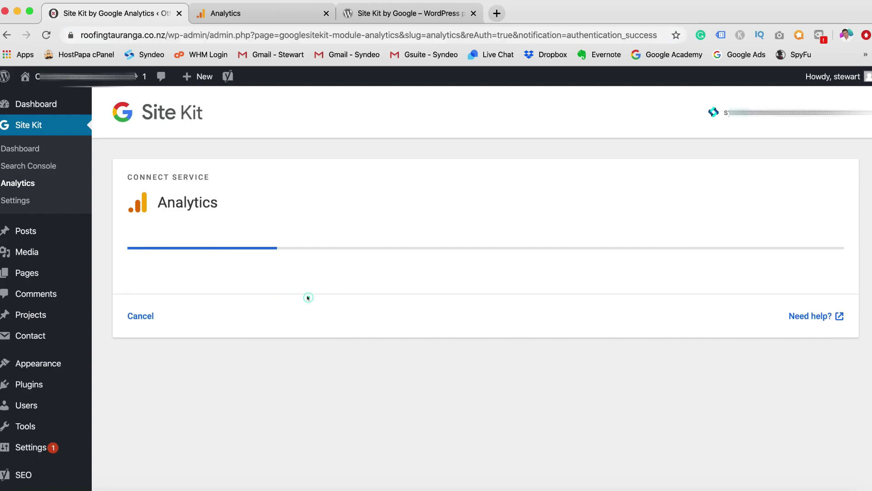
pyautogui.click(198, 386)
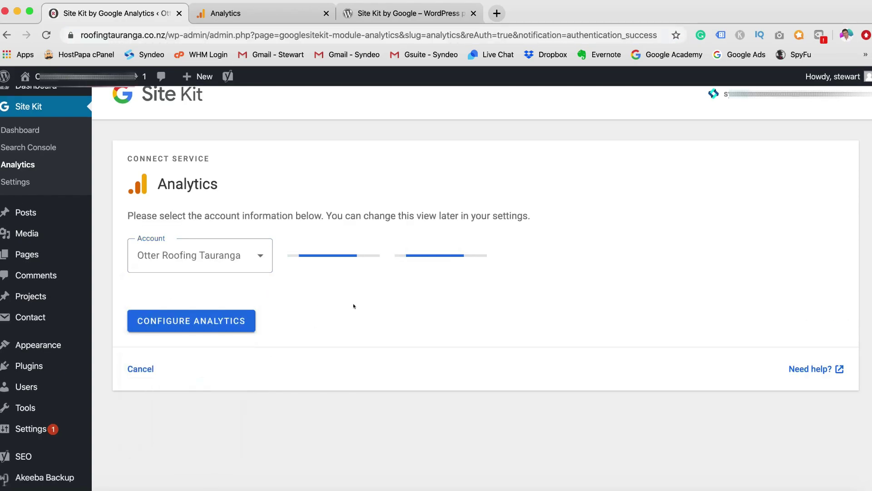
pyautogui.click(236, 323)
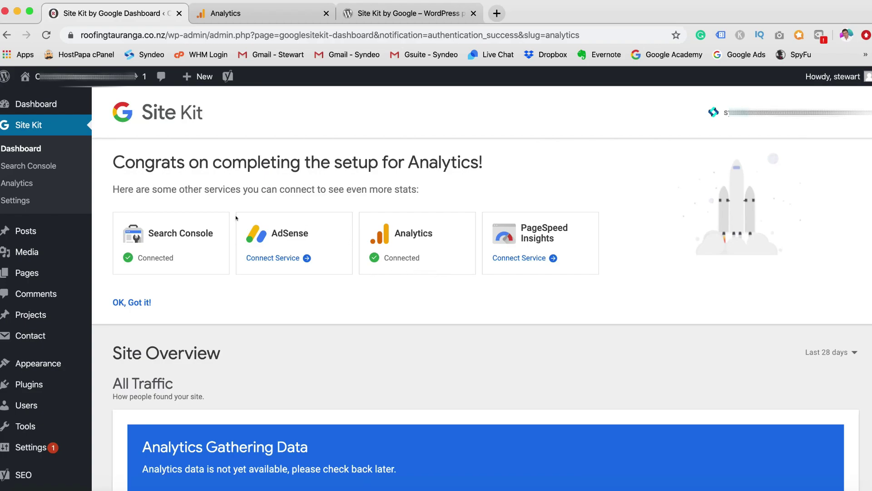
# - Review the Site Kit dashboard sections, then browse the Site Kit plugin page on wordpress.org
pyautogui.click(22, 150)
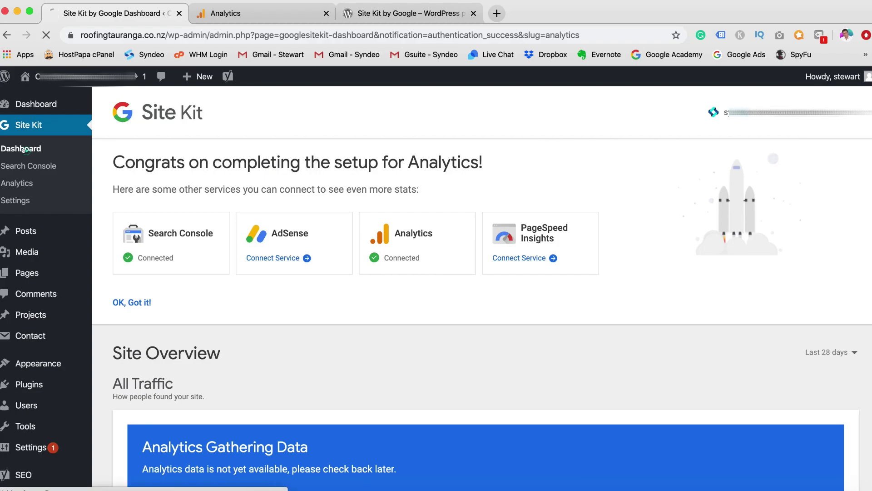
pyautogui.scroll(-3, 262, 296)
pyautogui.scroll(-5, 262, 295)
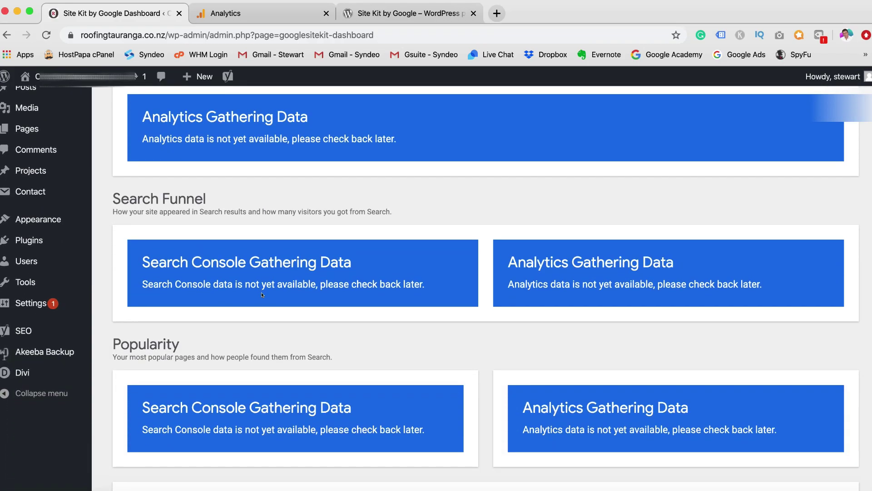
pyautogui.scroll(7, 262, 295)
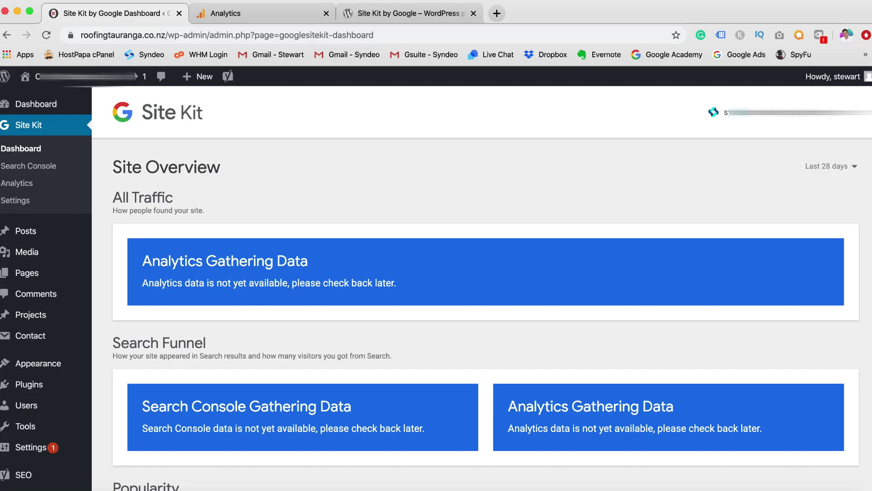
pyautogui.click(391, 11)
pyautogui.scroll(-1, 435, 254)
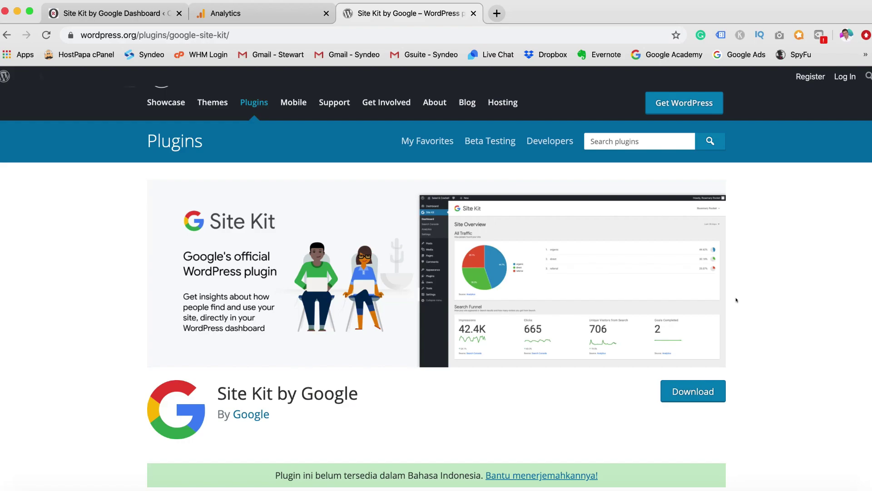
# - In the Site Kit tab, view the Search Console report, then the Analytics report
pyautogui.press('super+1')
pyautogui.click(47, 117)
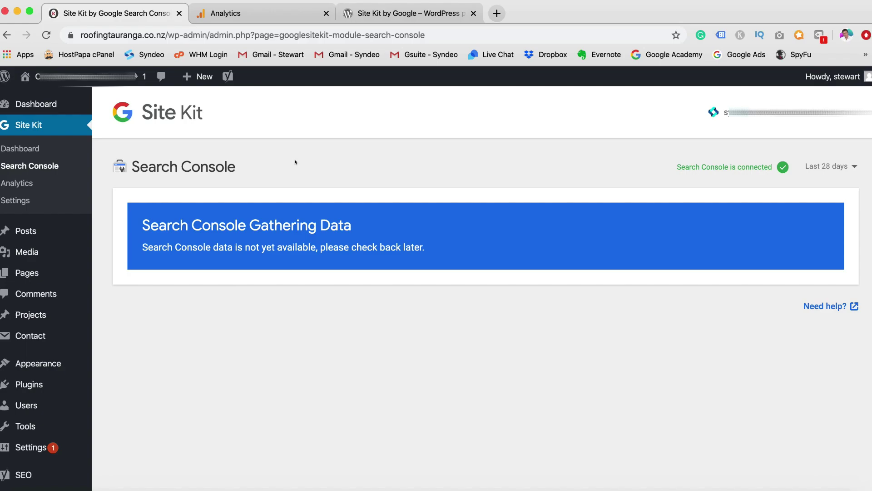
pyautogui.click(17, 182)
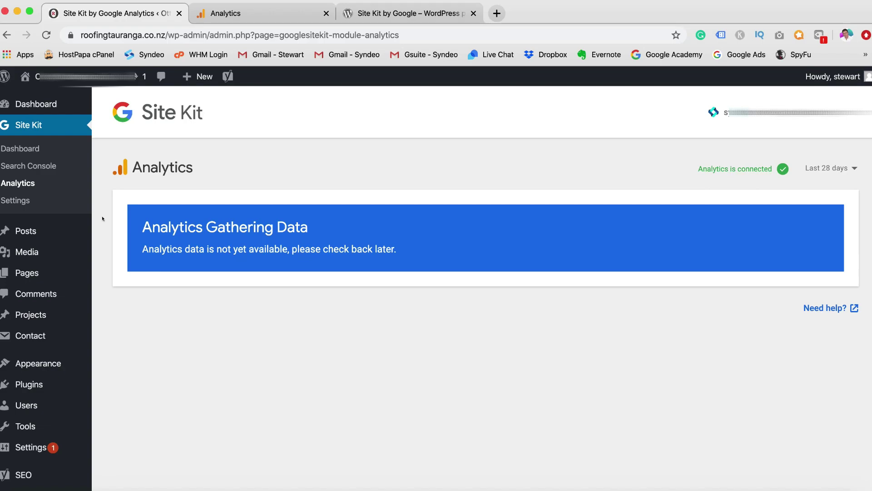
# - Return to the Site Kit Dashboard overview from the admin sidebar
pyautogui.click(20, 149)
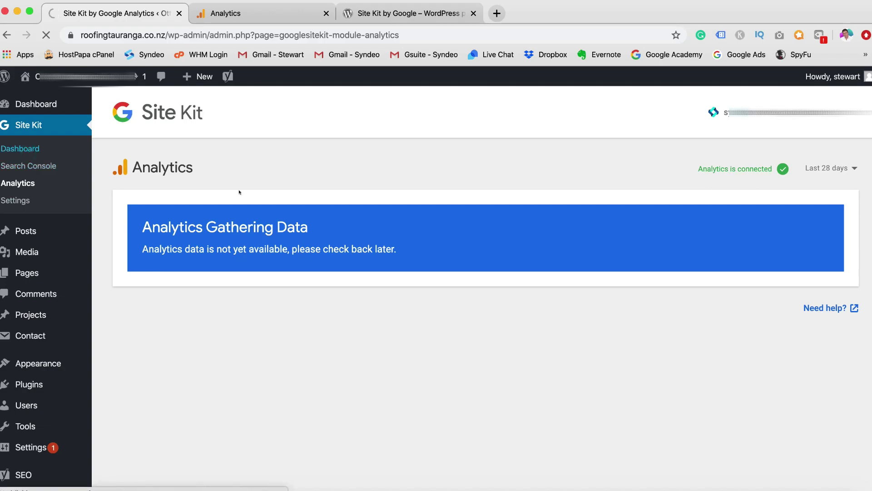